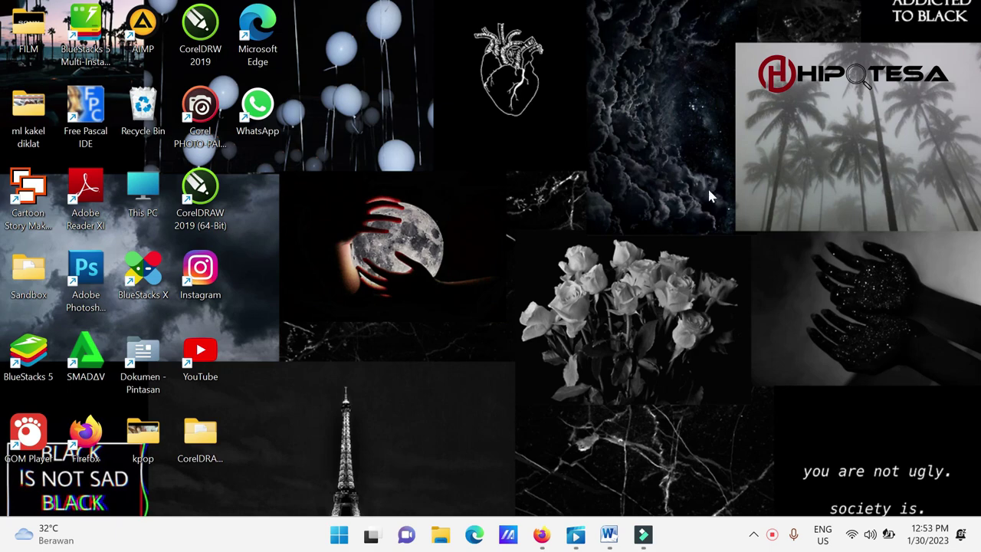
Step: Restore the Word Document4 window with the Indeks topic list from the taskbar
{"action": "mouse_move", "coordinate": [609, 534]}
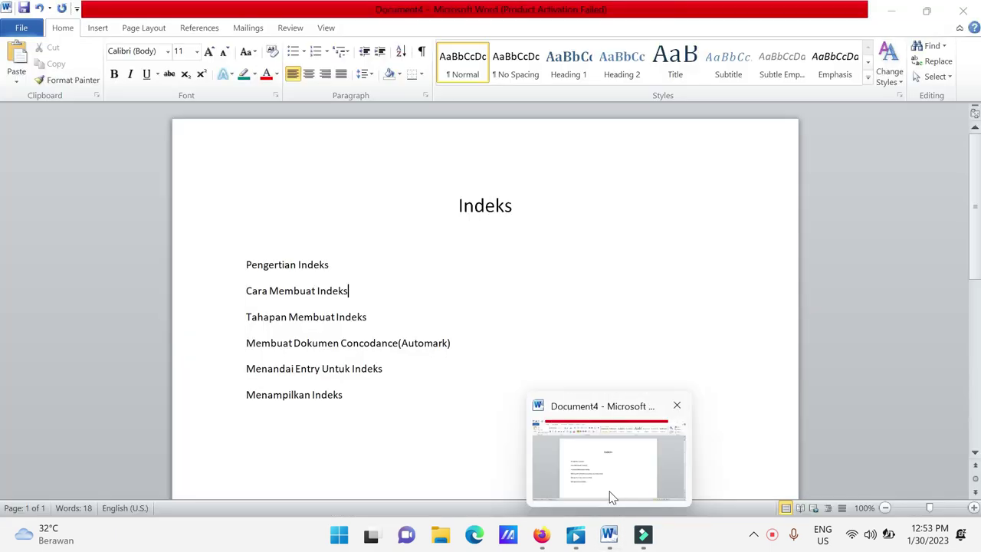
{"action": "left_click", "coordinate": [611, 497]}
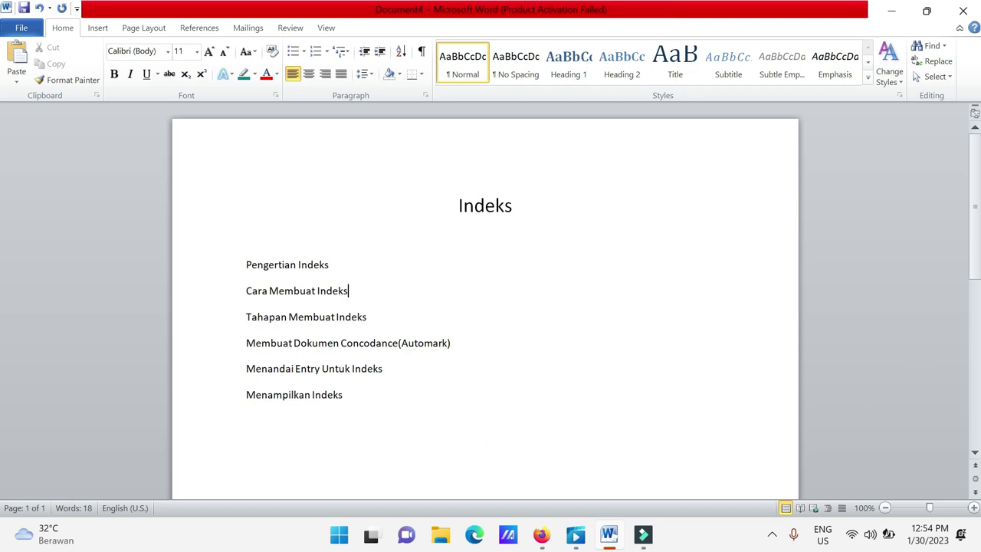
Step: Mark 'Pengertian Indeks' as a main index entry using Mark Entry and Mark All
{"action": "left_click", "coordinate": [206, 29]}
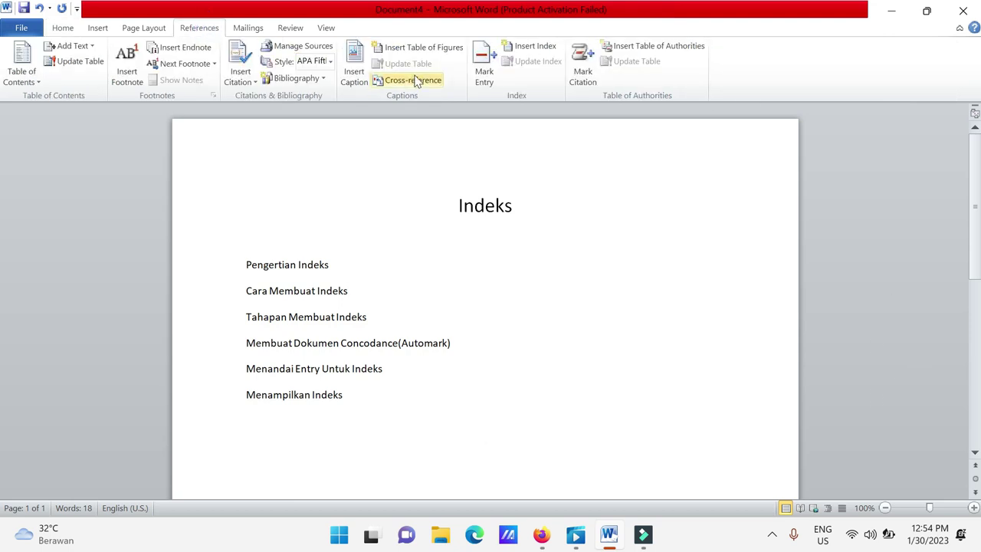
{"action": "left_click", "coordinate": [483, 85]}
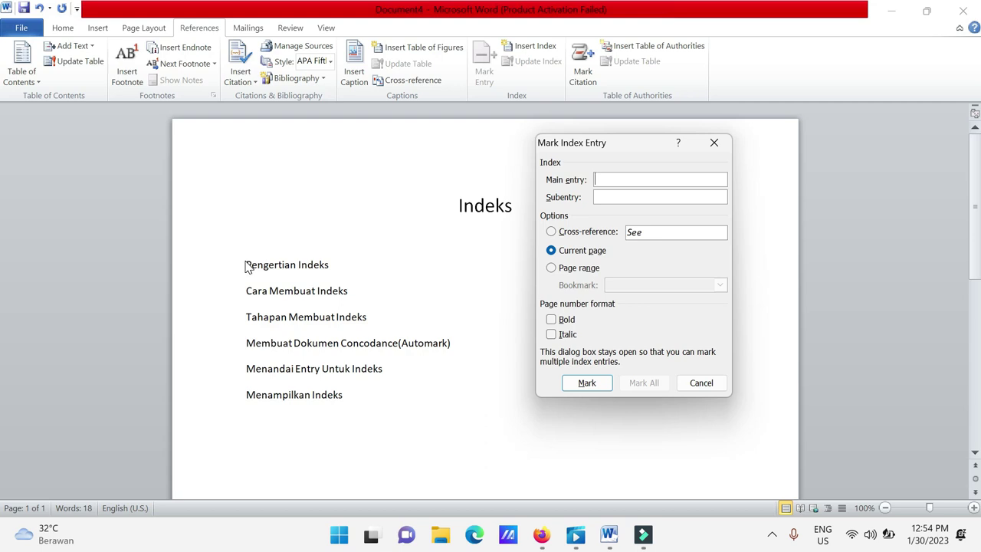
{"action": "left_click", "coordinate": [247, 264]}
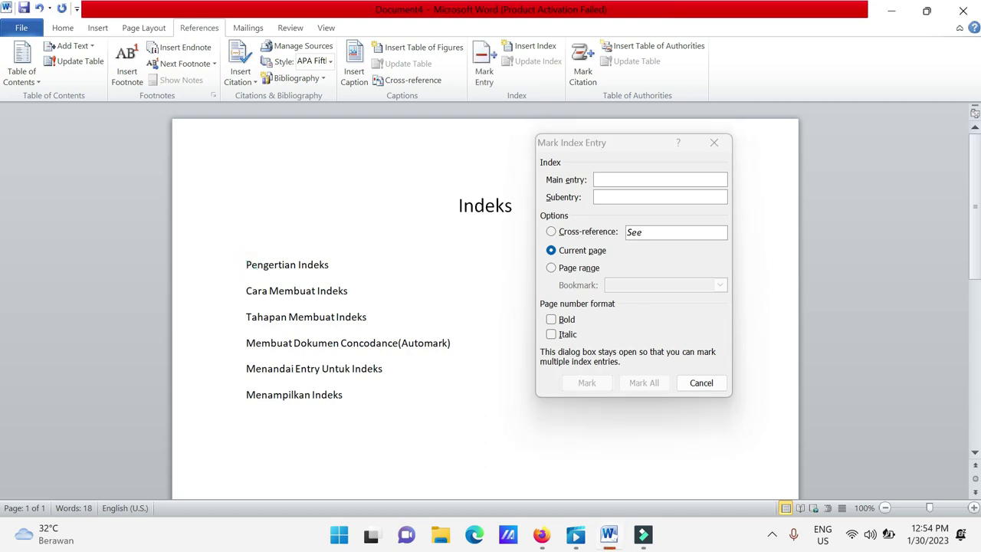
{"action": "left_click_drag", "start_coordinate": [247, 265], "coordinate": [349, 272]}
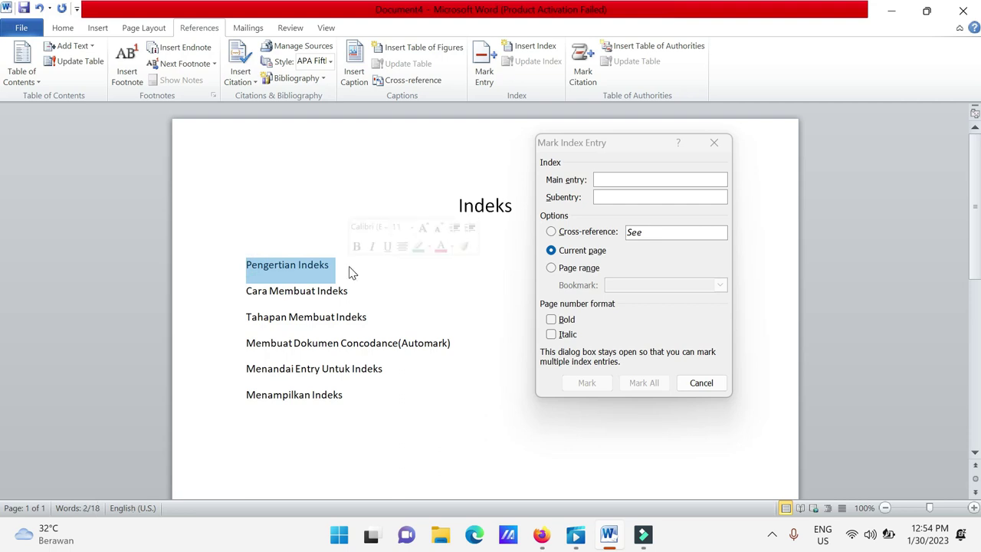
{"action": "left_click", "coordinate": [605, 183]}
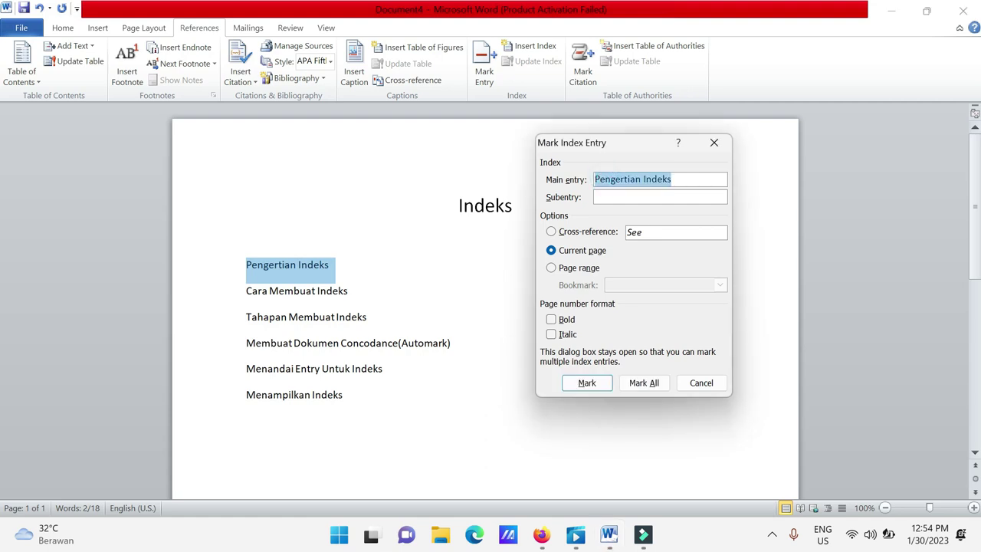
{"action": "left_click", "coordinate": [646, 386]}
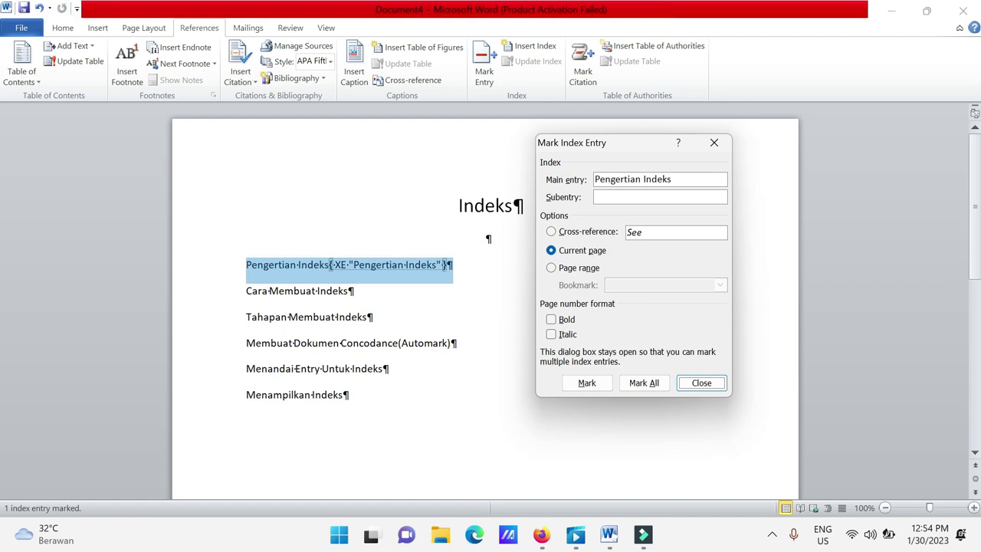
Step: Mark 'Cara Membuat Indeks' and 'Tahapan Membuat Indeks' as index entries with Mark All
{"action": "left_click_drag", "start_coordinate": [248, 289], "coordinate": [376, 295]}
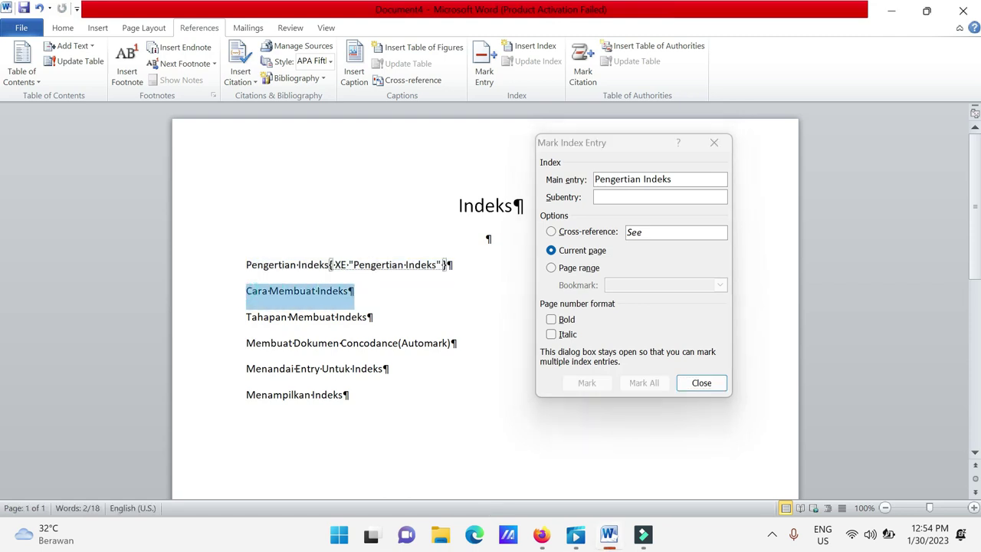
{"action": "left_click", "coordinate": [630, 178]}
{"action": "left_click", "coordinate": [644, 384]}
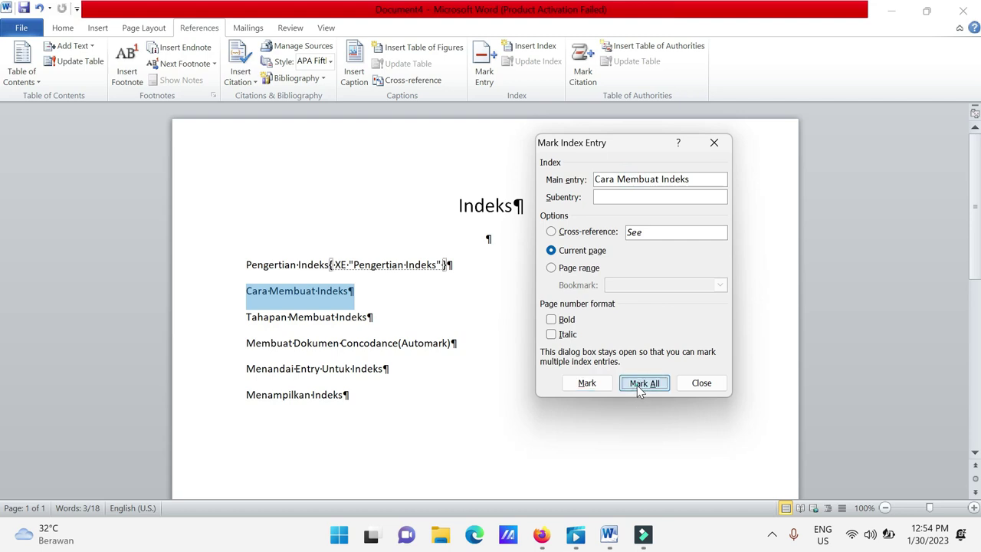
{"action": "left_click", "coordinate": [248, 320]}
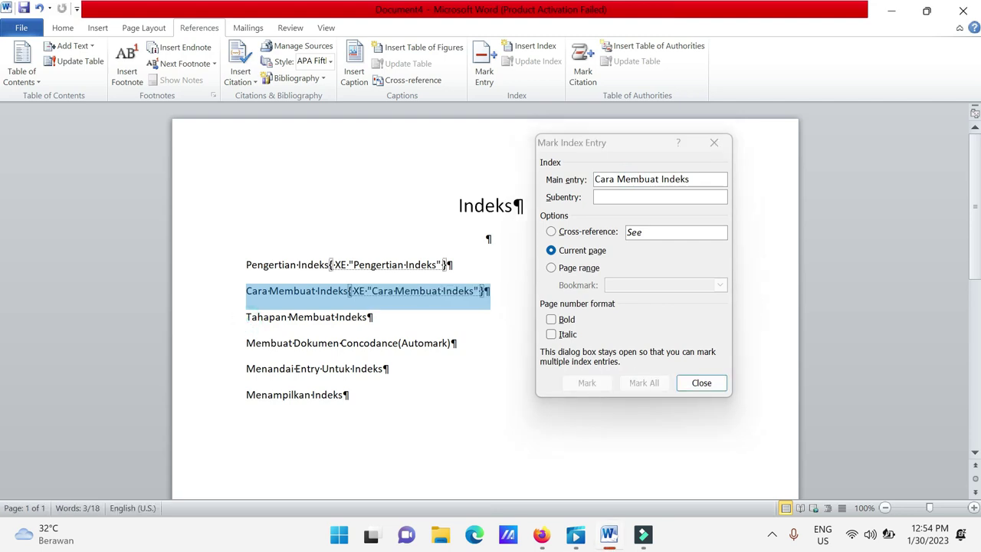
{"action": "left_click", "coordinate": [242, 314]}
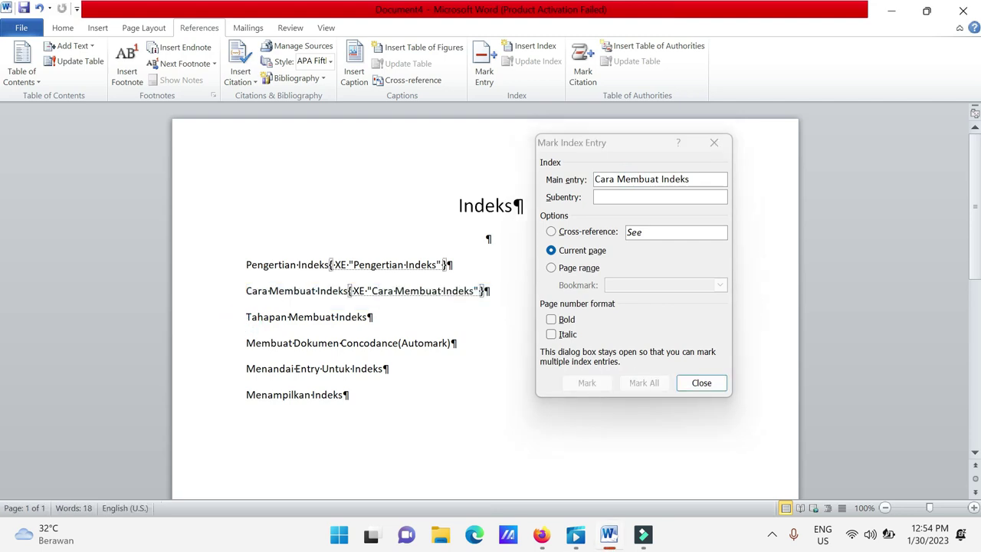
{"action": "left_click_drag", "start_coordinate": [245, 314], "coordinate": [385, 316]}
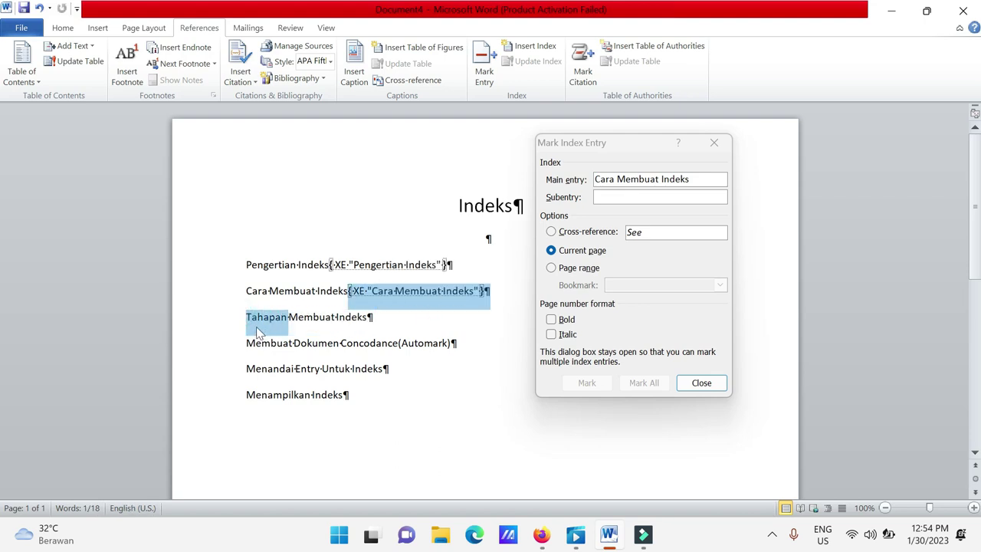
{"action": "left_click", "coordinate": [249, 317]}
{"action": "left_click_drag", "start_coordinate": [245, 317], "coordinate": [373, 317]}
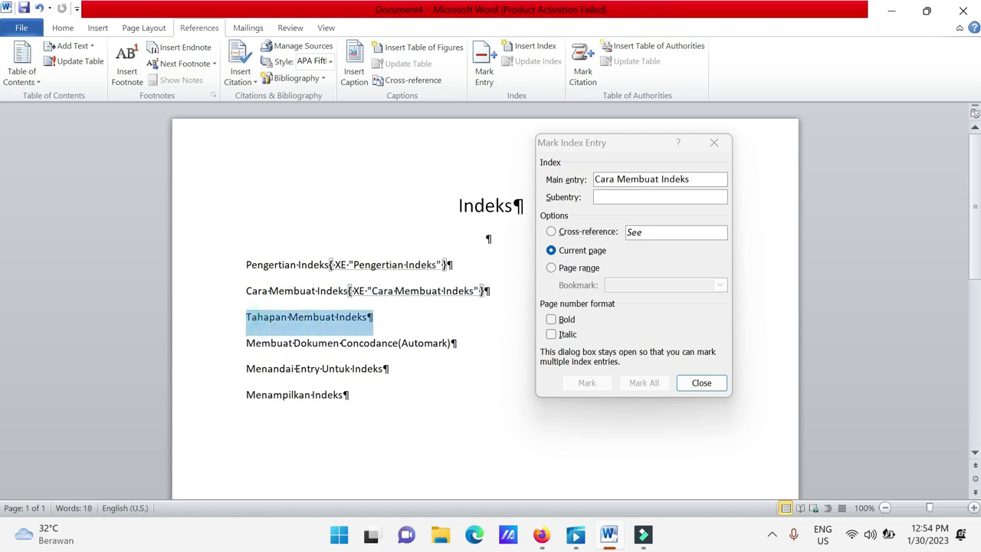
{"action": "left_click", "coordinate": [666, 179]}
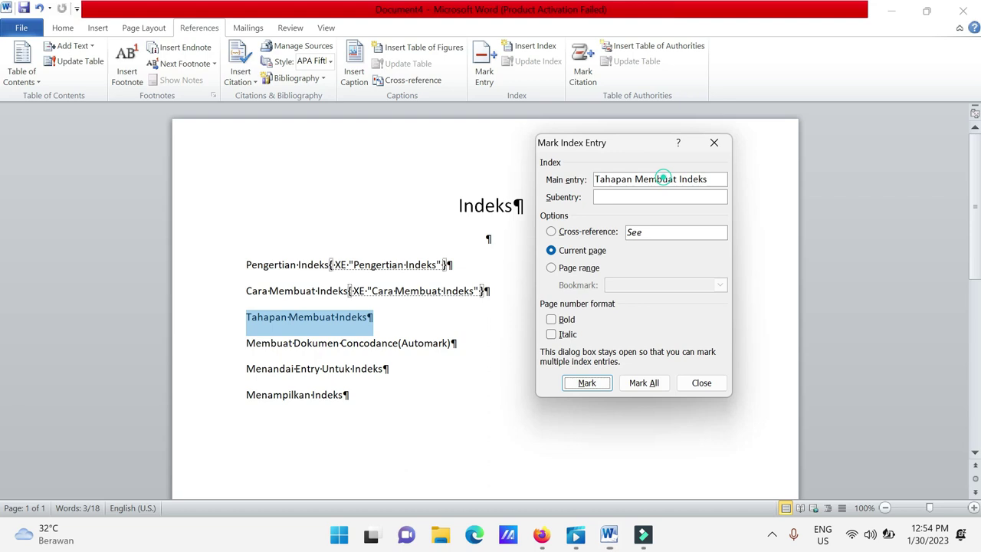
{"action": "left_click", "coordinate": [638, 383]}
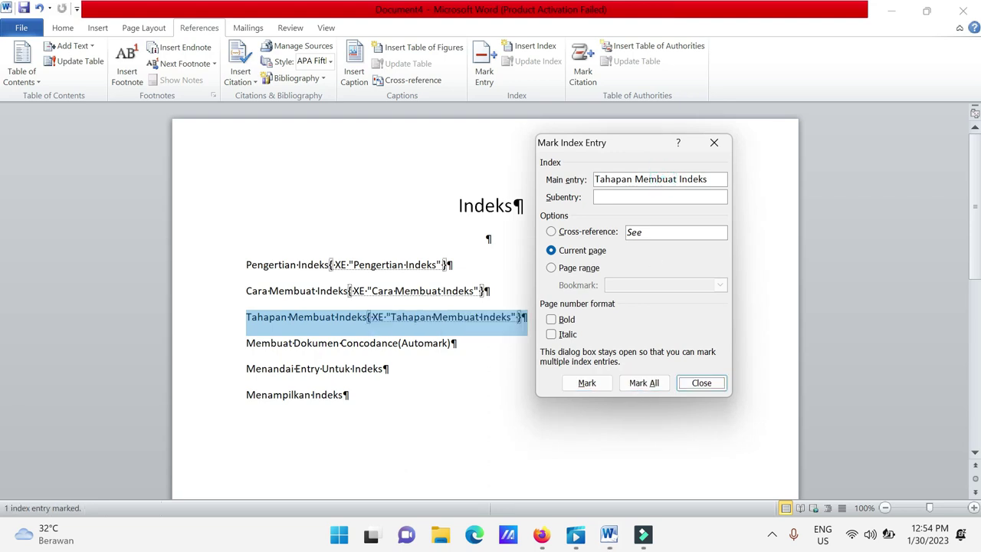
Step: Mark 'Membuat Dokumen Concodance(Automark)' and 'Menandai Entry Untuk Indeks' as index entries
{"action": "left_click", "coordinate": [243, 343]}
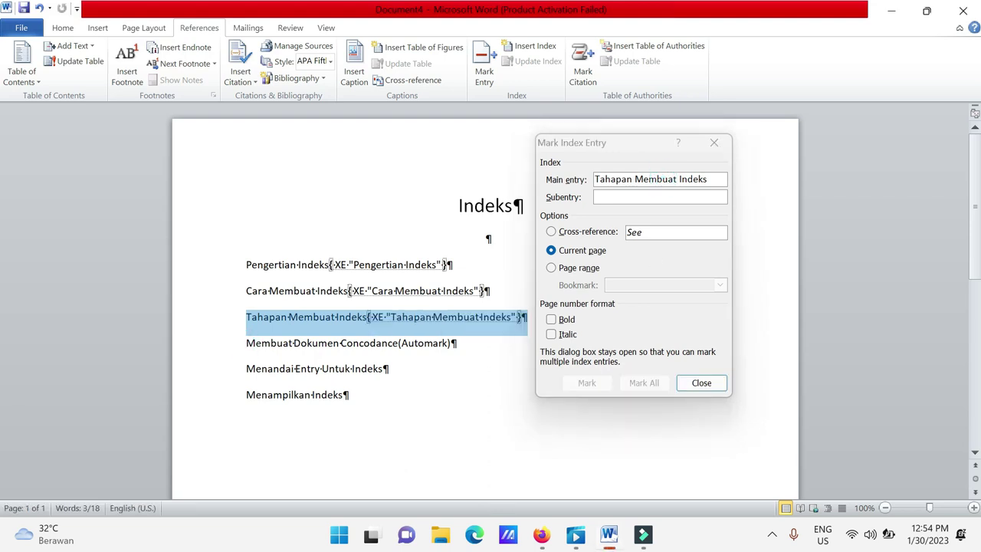
{"action": "left_click", "coordinate": [243, 342]}
{"action": "left_click_drag", "start_coordinate": [243, 342], "coordinate": [458, 345]}
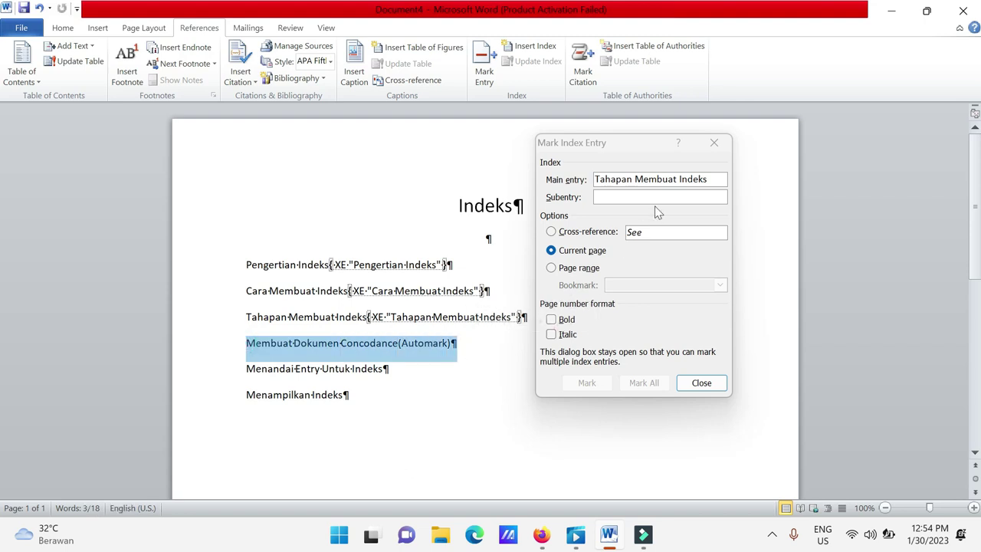
{"action": "left_click", "coordinate": [652, 177]}
{"action": "left_click", "coordinate": [645, 383]}
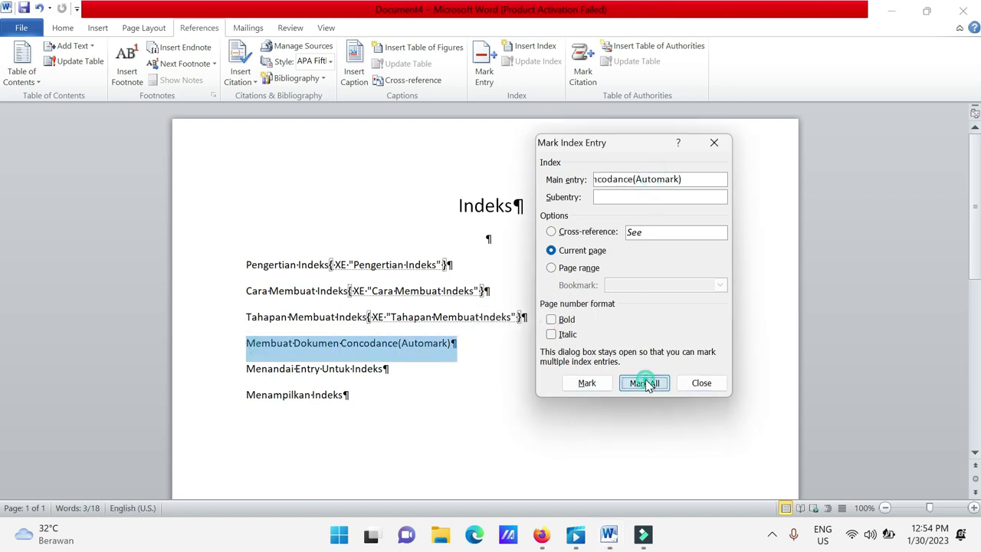
{"action": "left_click", "coordinate": [244, 368]}
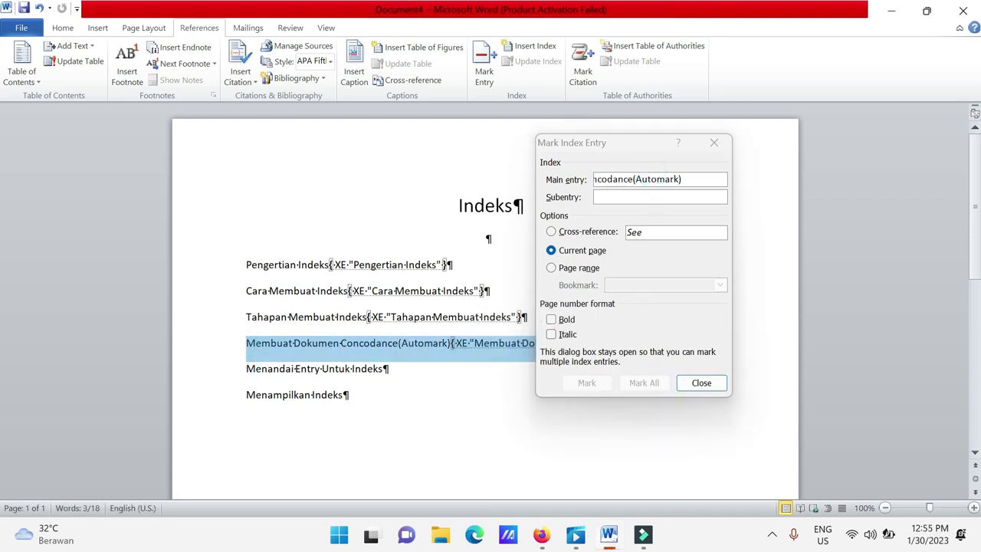
{"action": "left_click", "coordinate": [243, 368]}
{"action": "left_click_drag", "start_coordinate": [244, 369], "coordinate": [389, 369]}
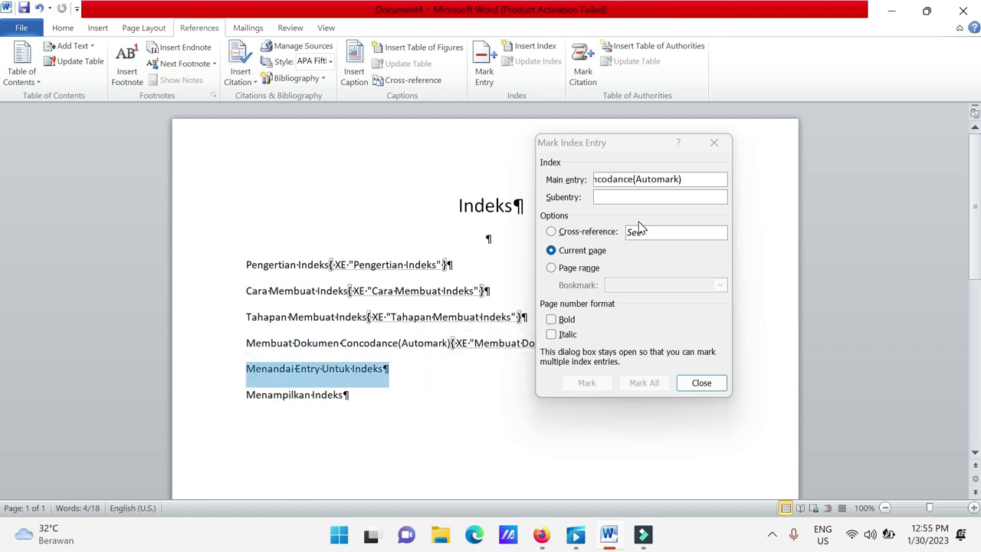
{"action": "left_click", "coordinate": [646, 178]}
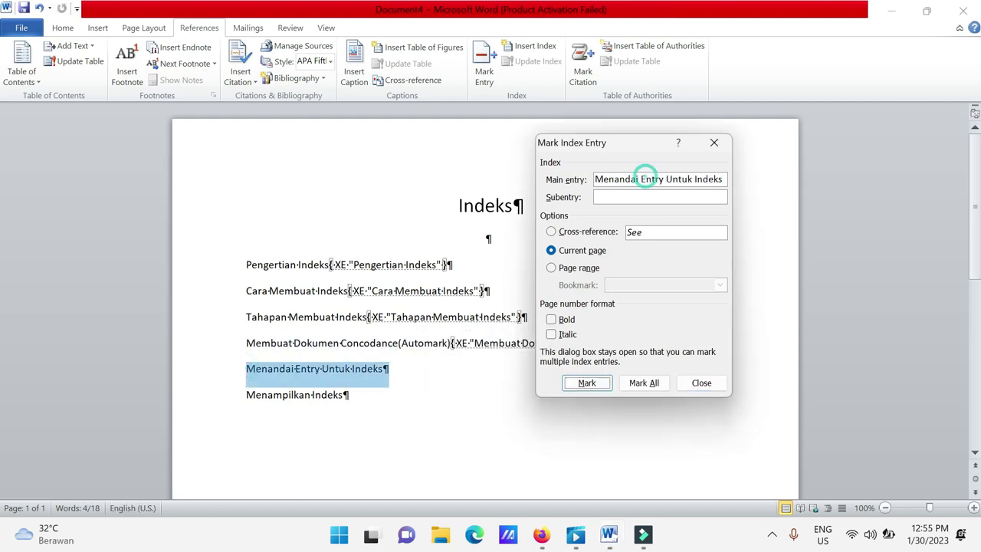
{"action": "left_click", "coordinate": [646, 383]}
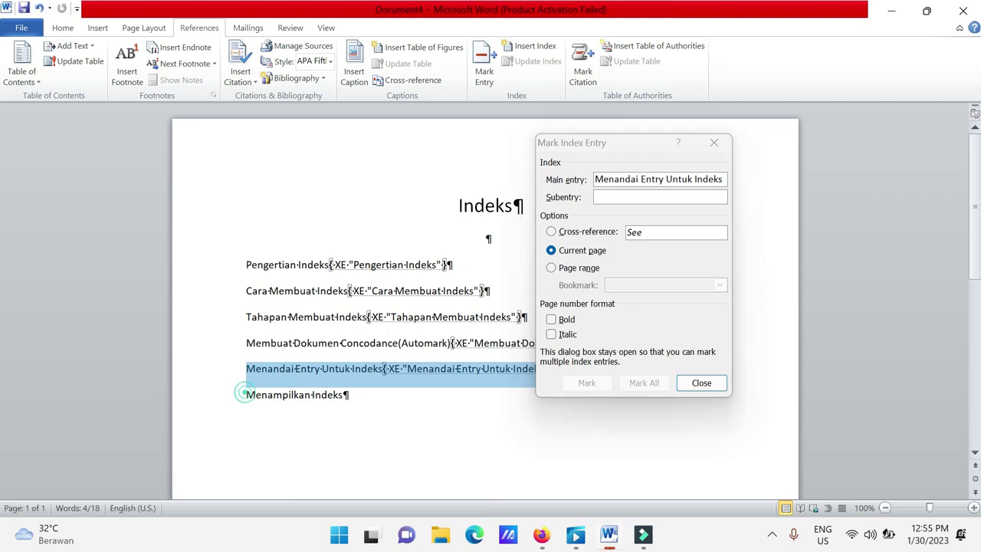
Step: Mark 'Menampilkan Indeks' as an index entry with Mark All
{"action": "left_click_drag", "start_coordinate": [244, 395], "coordinate": [371, 395]}
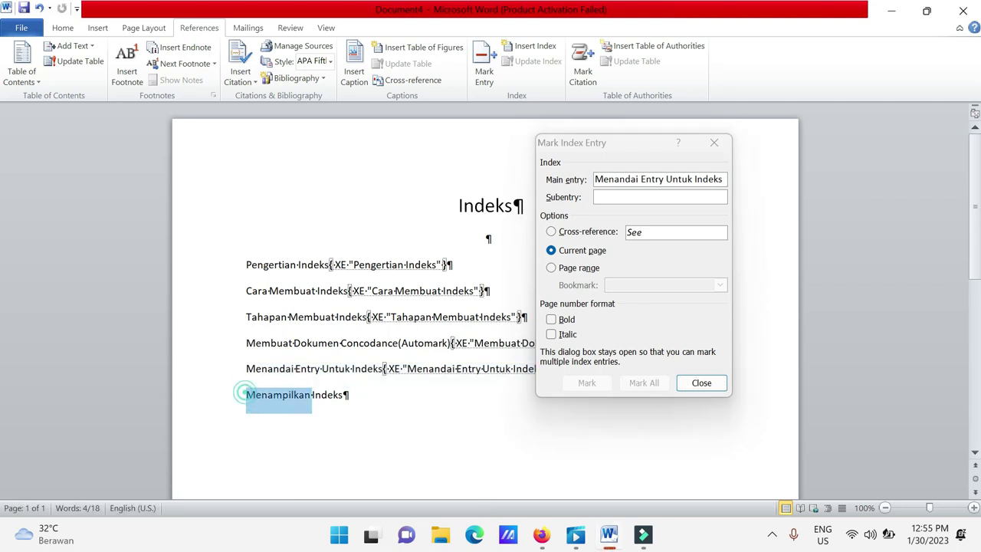
{"action": "left_click", "coordinate": [678, 179]}
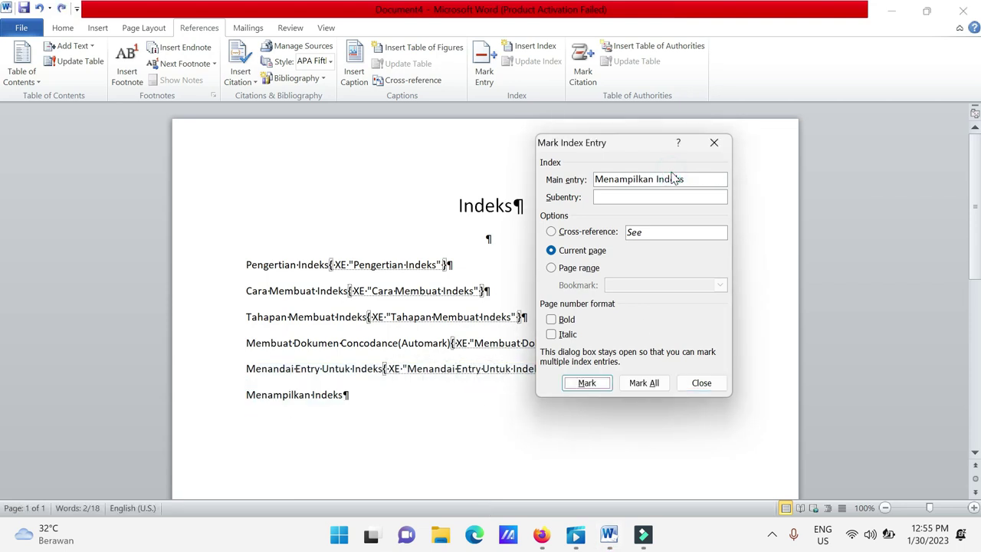
{"action": "left_click", "coordinate": [646, 383]}
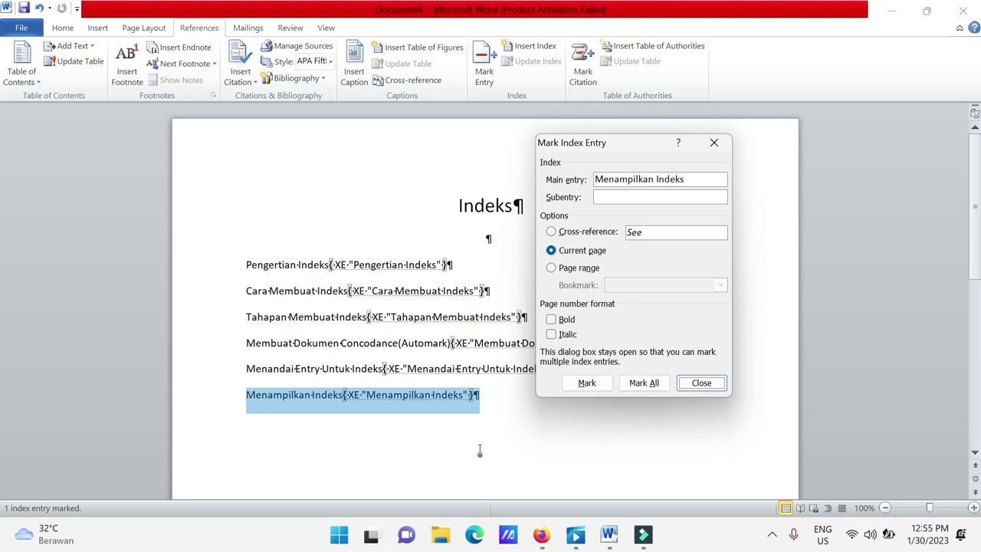
{"action": "left_click", "coordinate": [624, 447]}
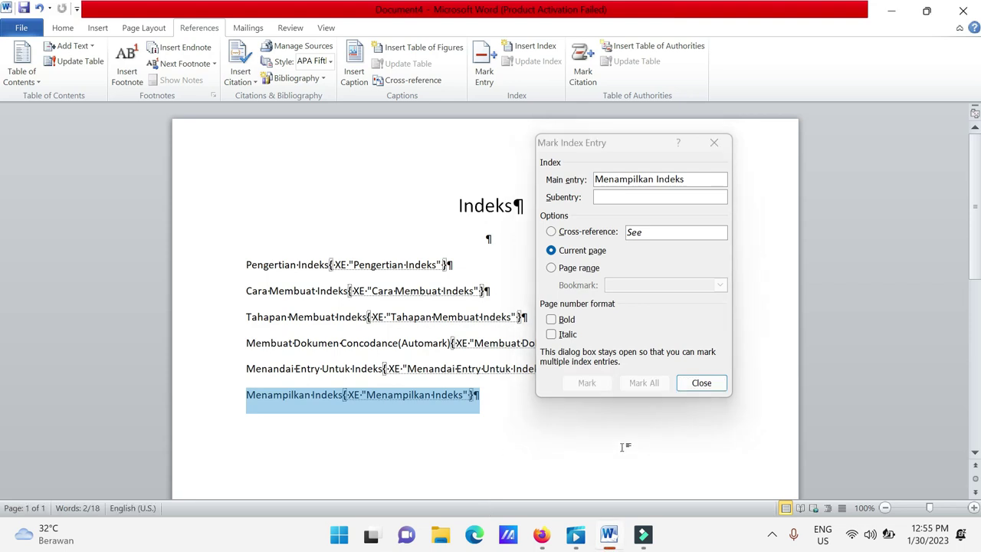
Step: Close Mark Index Entry, then turn off Show/Hide ¶ to hide XE fields and paragraph marks
{"action": "left_click", "coordinate": [699, 386]}
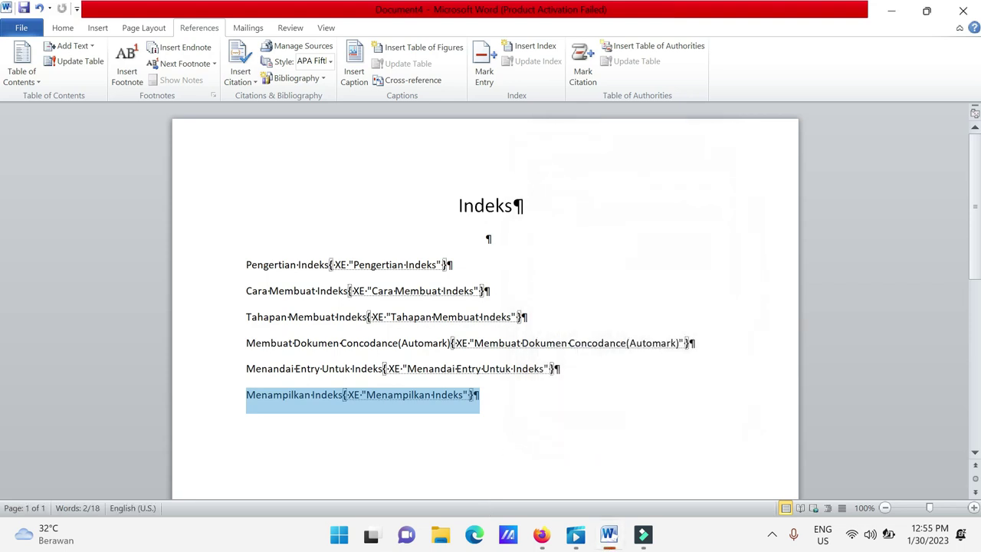
{"action": "left_click", "coordinate": [376, 220]}
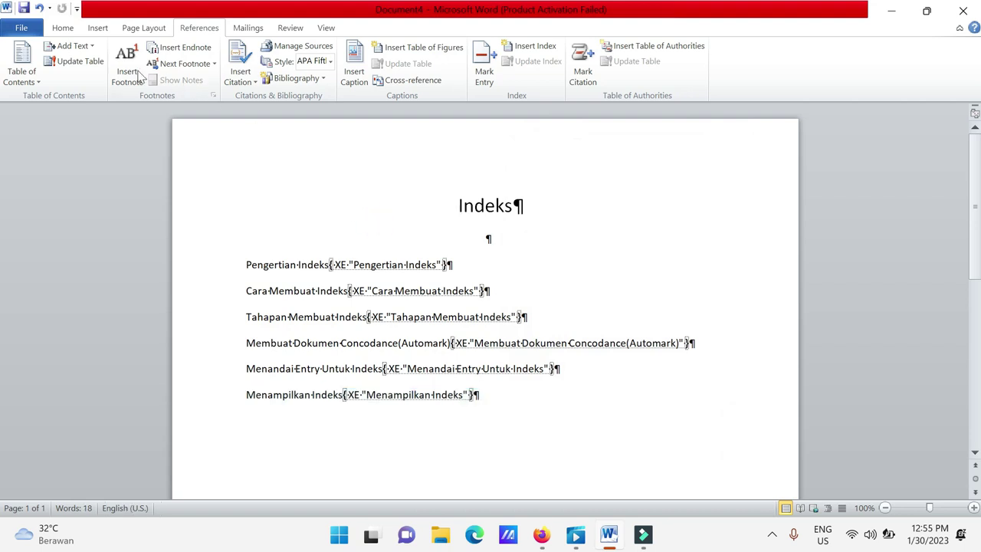
{"action": "left_click", "coordinate": [64, 27]}
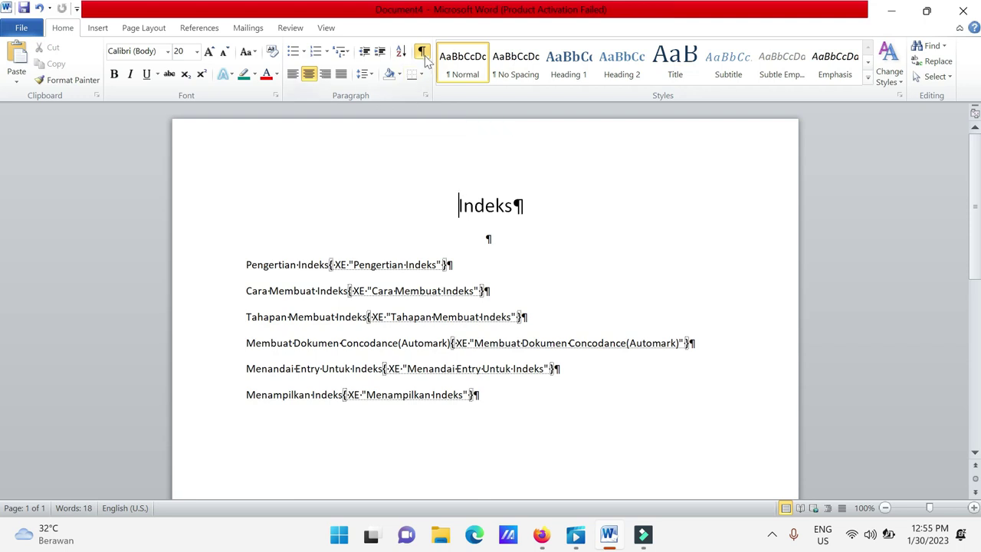
{"action": "left_click", "coordinate": [422, 54]}
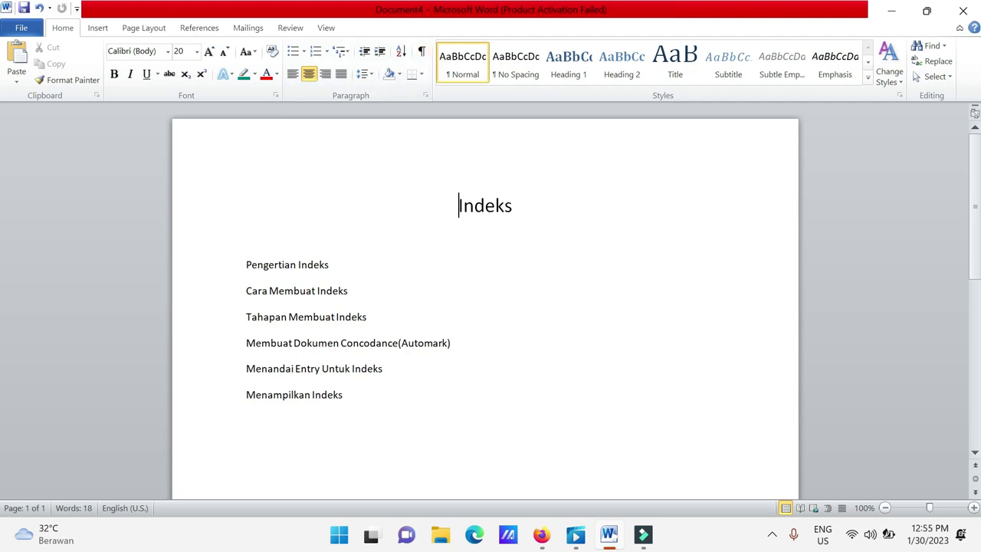
{"action": "left_click", "coordinate": [344, 393]}
{"action": "left_click", "coordinate": [205, 27]}
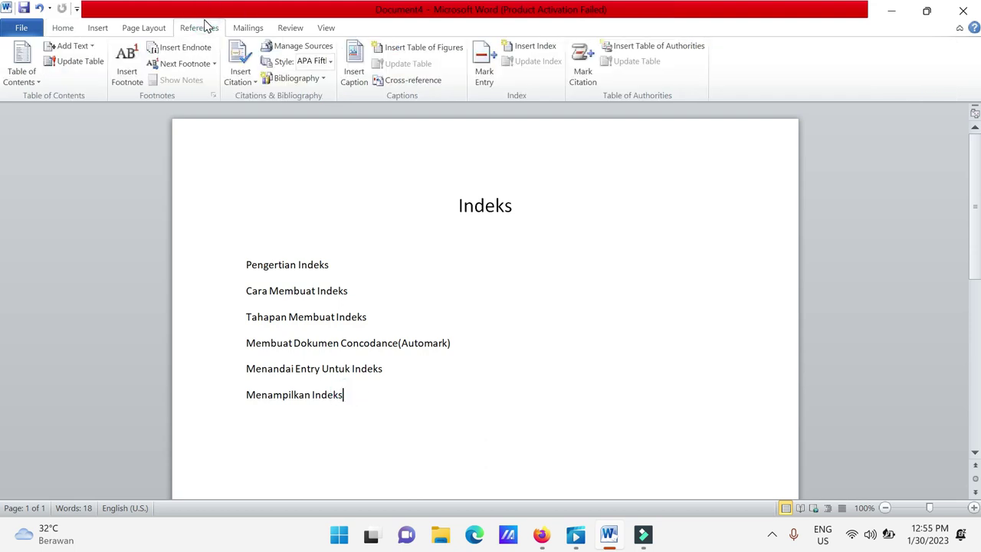
Step: Insert a 2-column index in Classic format after 'Menampilkan Indeks'
{"action": "left_click", "coordinate": [519, 48]}
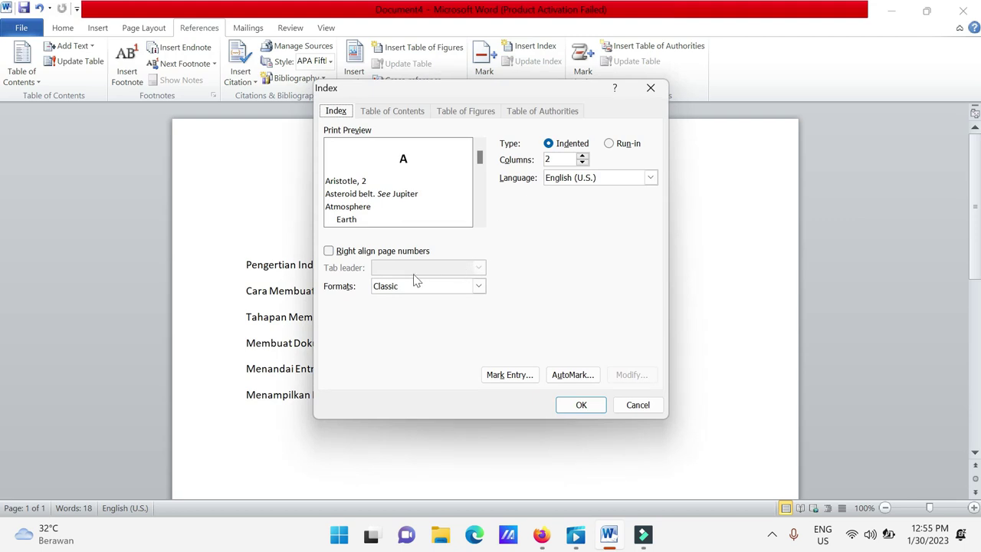
{"action": "left_click", "coordinate": [480, 287]}
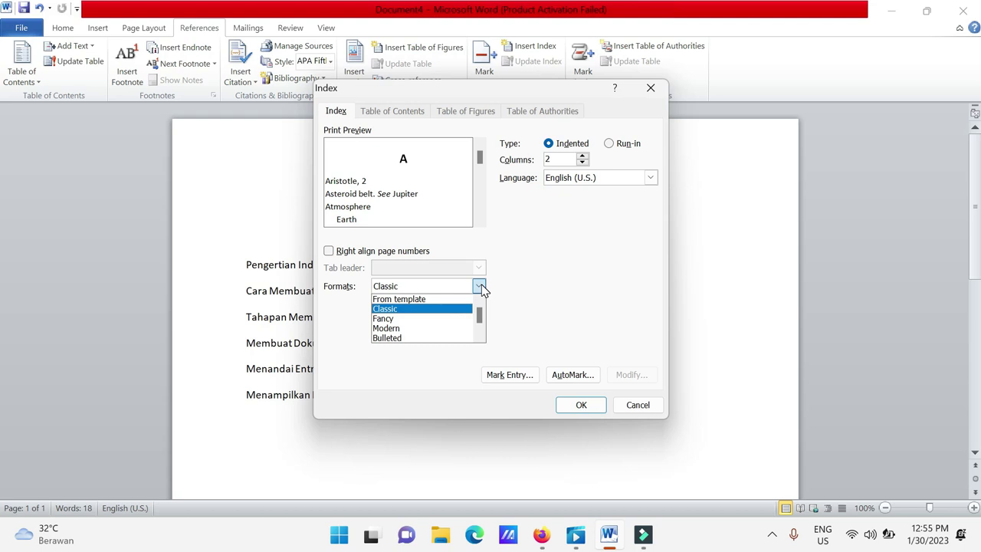
{"action": "left_click", "coordinate": [580, 406]}
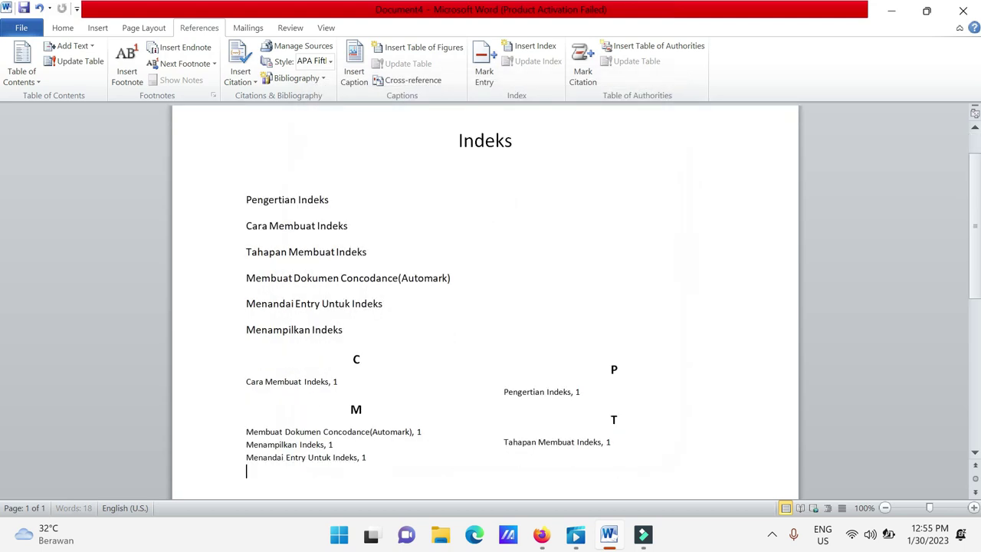
{"action": "scroll", "coordinate": [580, 406], "scroll_direction": "down", "scroll_amount": 5}
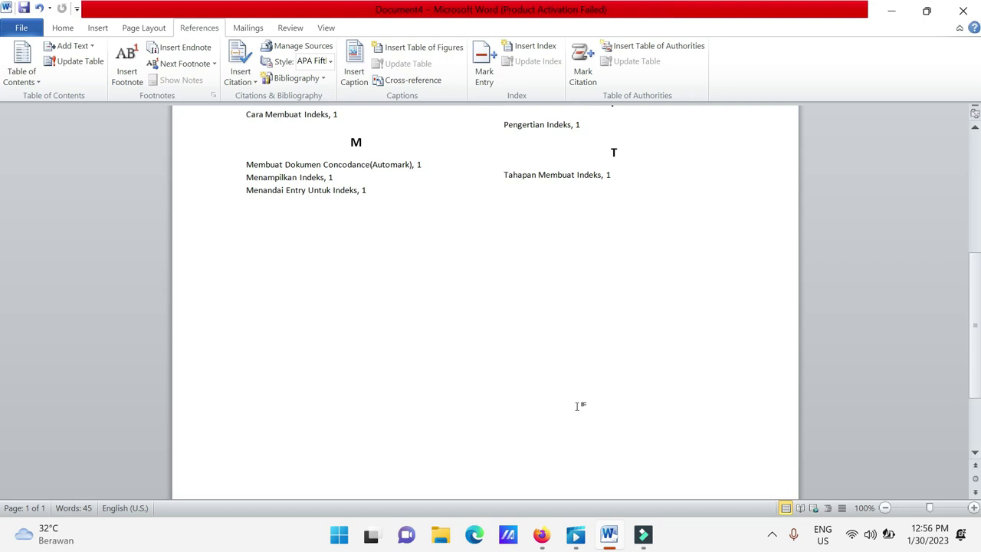
{"action": "left_click", "coordinate": [771, 534]}
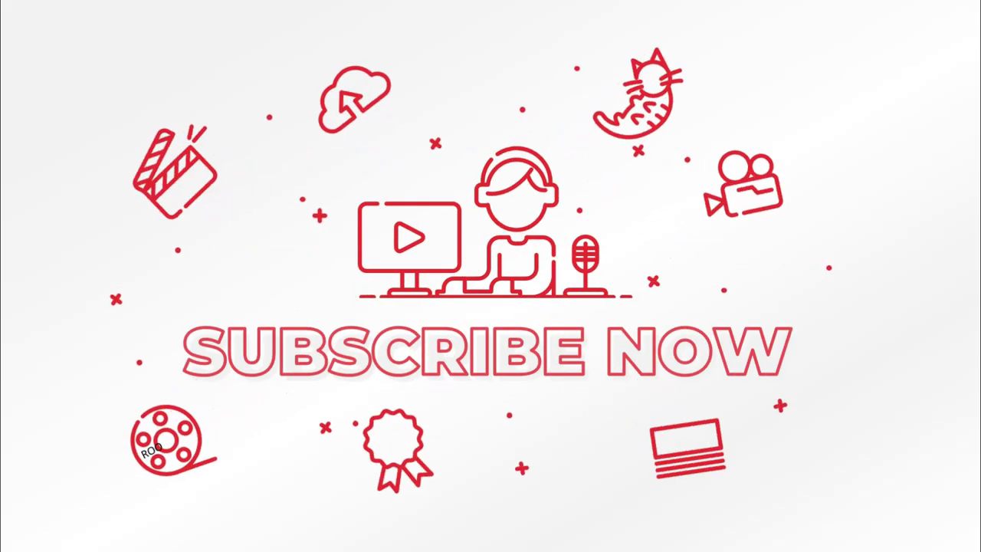